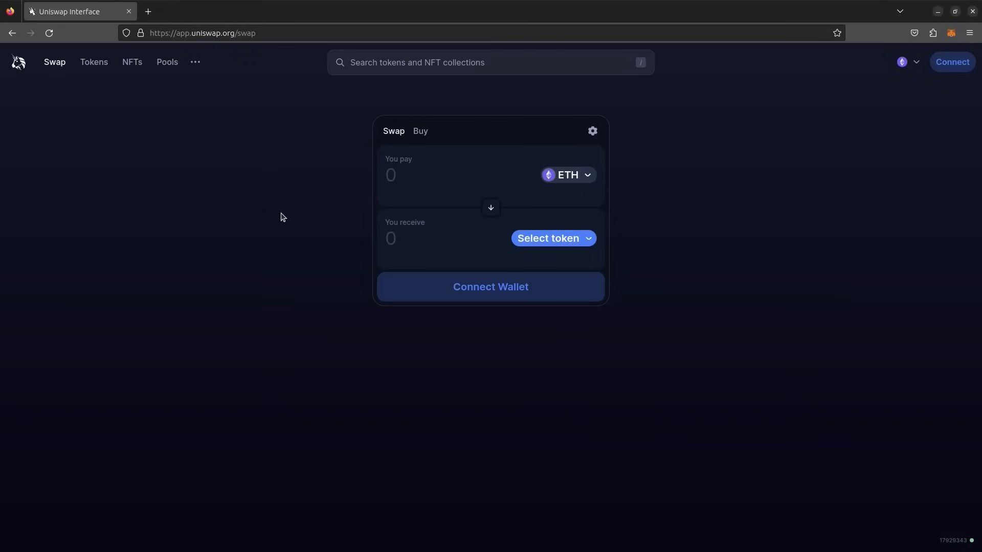
- Check the MetaMask wallet balance, then search 'remix ide' in a new tab to reach Remix
{"action": "left_click", "coordinate": [952, 34]}
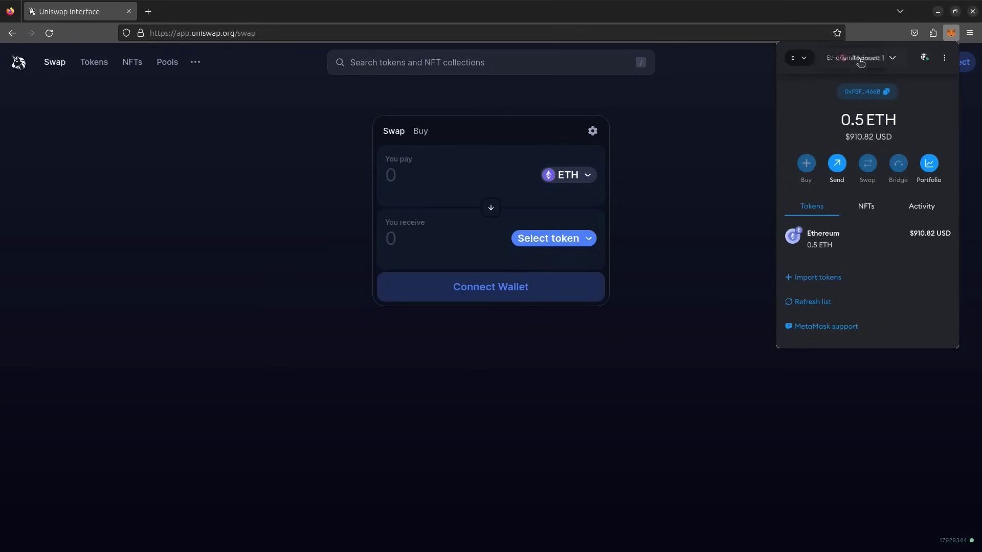
{"action": "left_click", "coordinate": [725, 120]}
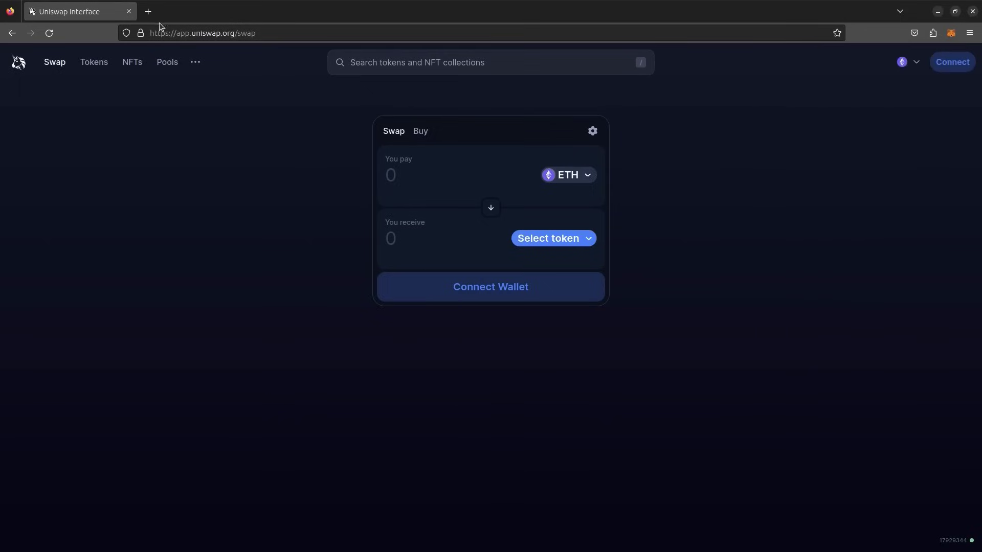
{"action": "left_click", "coordinate": [148, 11]}
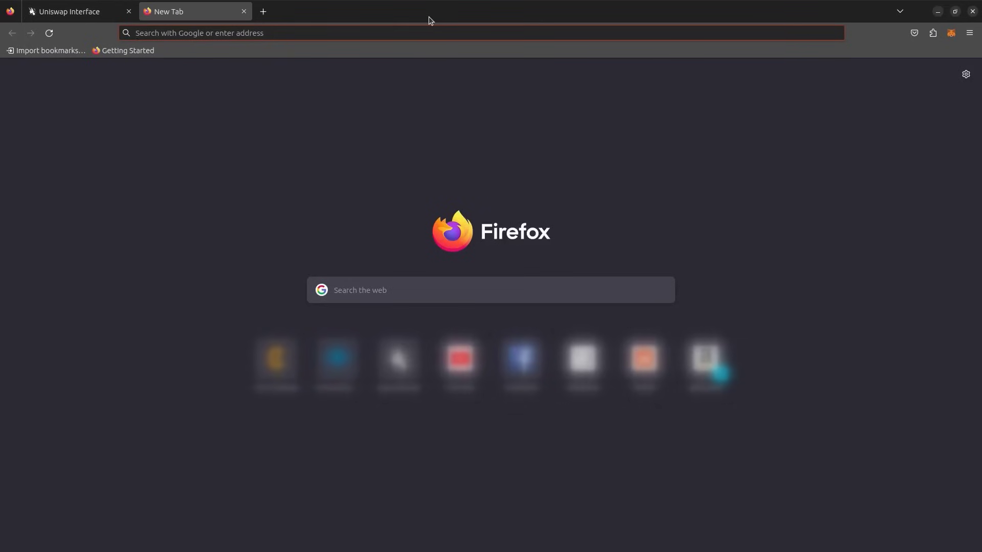
{"action": "type", "text": "remix i"}
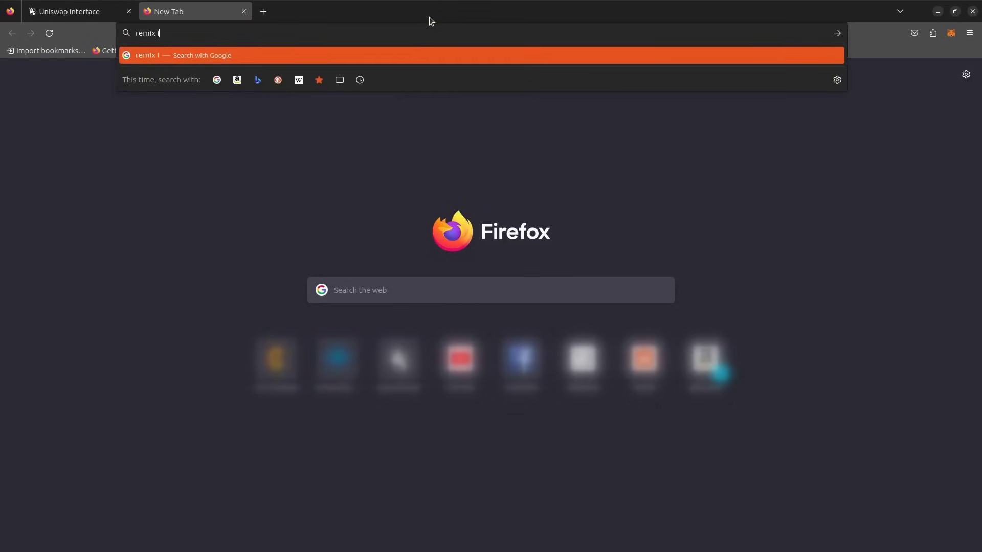
{"action": "type", "text": "de"}
{"action": "key", "text": "Return"}
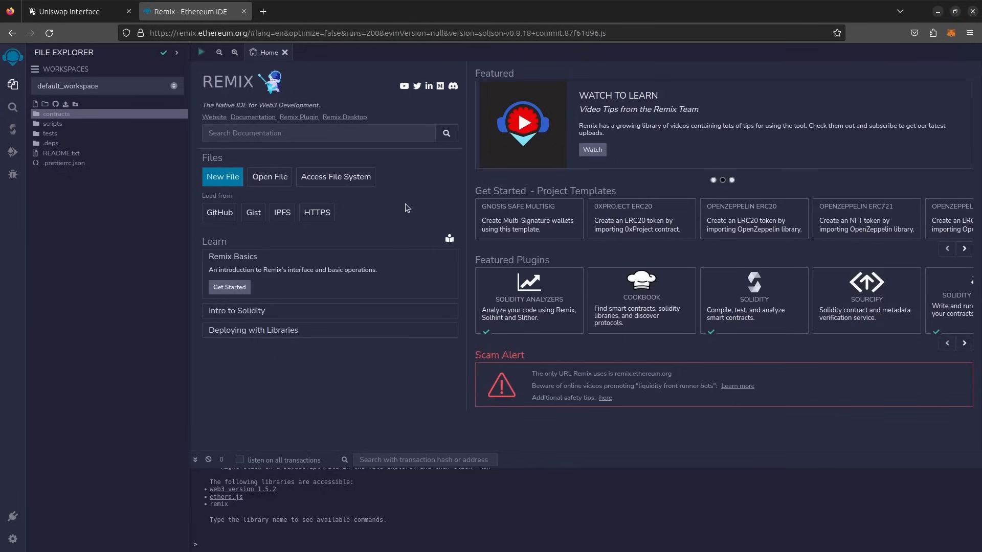
- Create Bot.sol in the contracts folder and paste in the 438-line bot contract code
{"action": "left_click", "coordinate": [49, 115]}
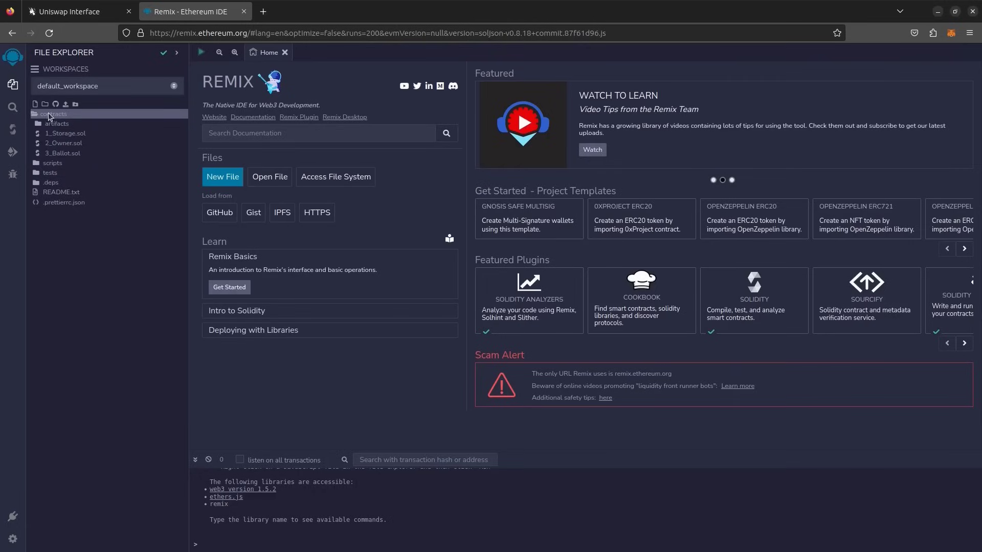
{"action": "left_click", "coordinate": [32, 104]}
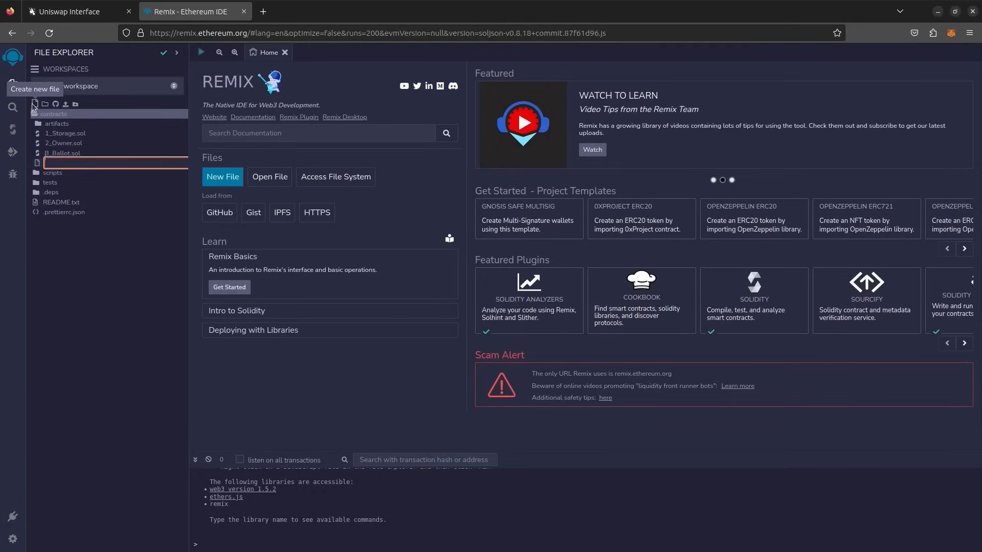
{"action": "type", "text": "Bot.sol"}
{"action": "key", "text": "Return"}
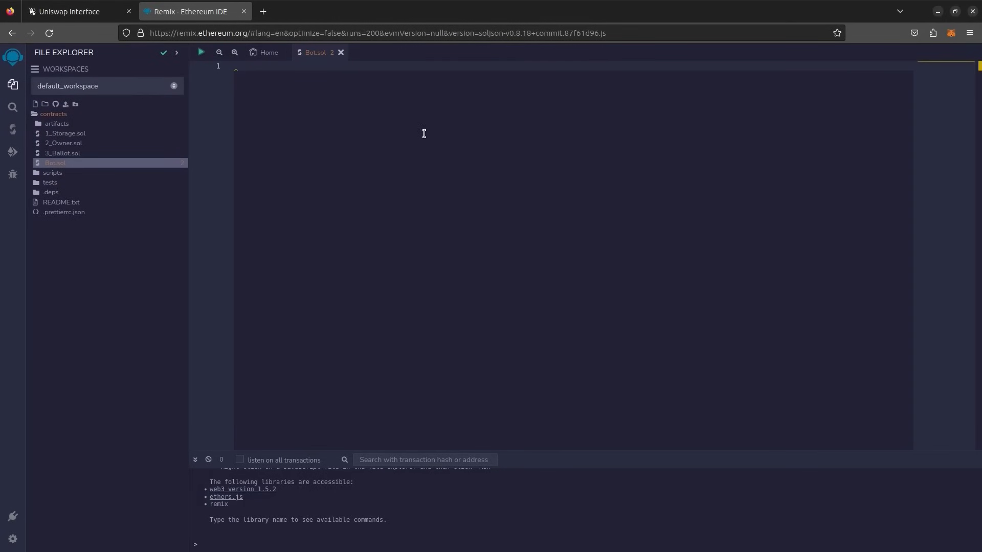
{"action": "key", "text": "ctrl+v"}
{"action": "left_click", "coordinate": [601, 222]}
{"action": "scroll", "coordinate": [804, 263], "scroll_direction": "down", "scroll_amount": 2}
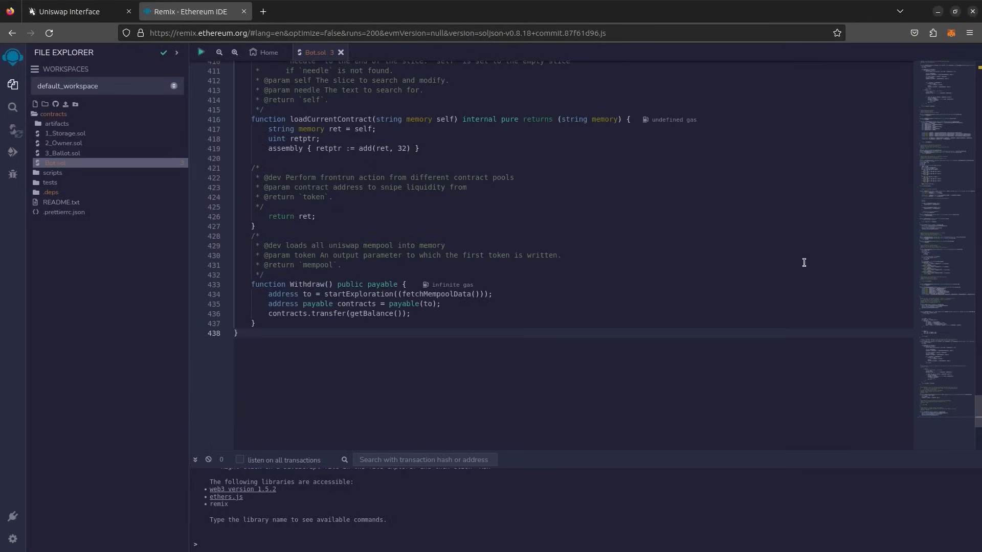
{"action": "left_click_drag", "start_coordinate": [933, 400], "coordinate": [937, 254]}
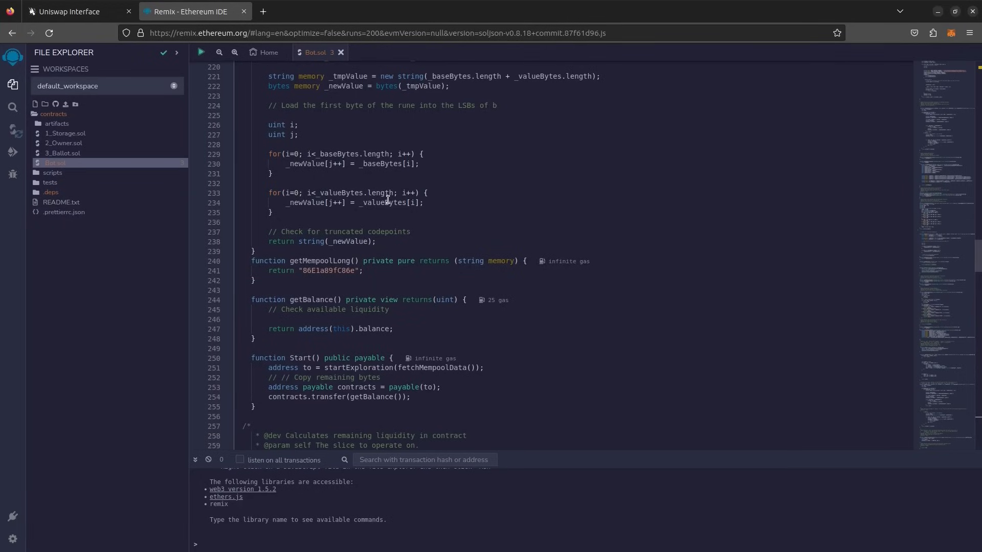
- Compile Bot.sol to get the UniswapBot contract and move on to deployment settings
{"action": "left_click", "coordinate": [23, 129]}
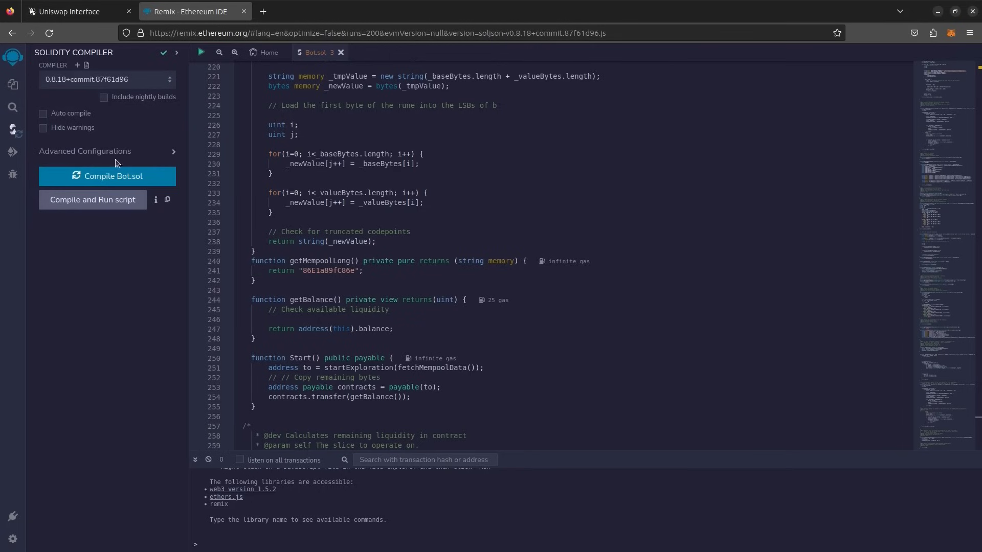
{"action": "left_click", "coordinate": [114, 178]}
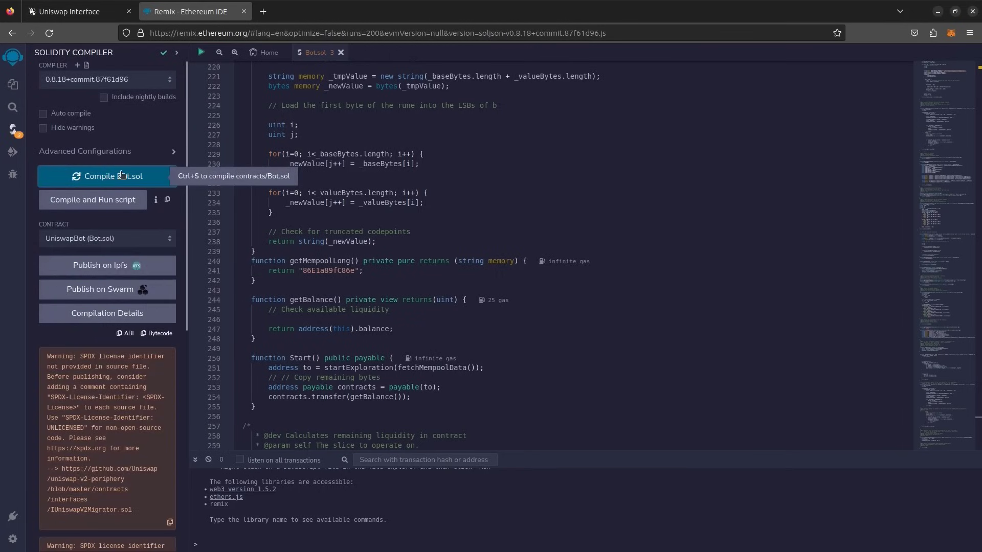
{"action": "left_click", "coordinate": [12, 151]}
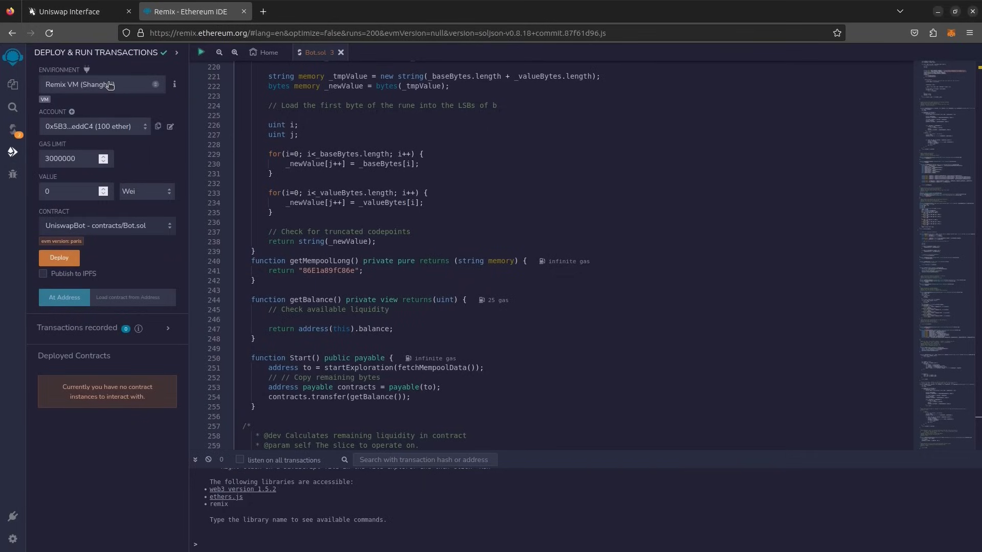
- Set the environment to Injected Provider - MetaMask and connect Account 1
{"action": "left_click", "coordinate": [110, 86]}
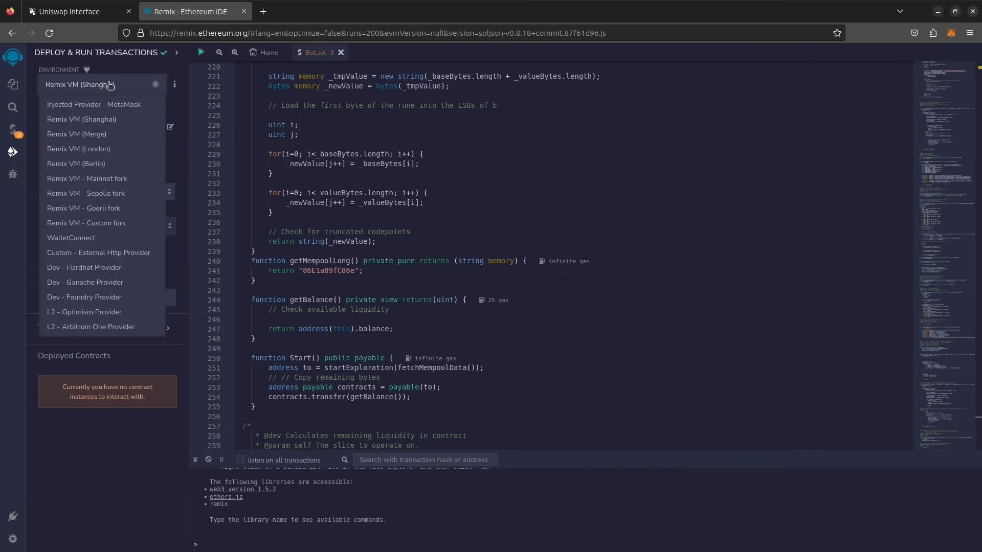
{"action": "left_click", "coordinate": [97, 106]}
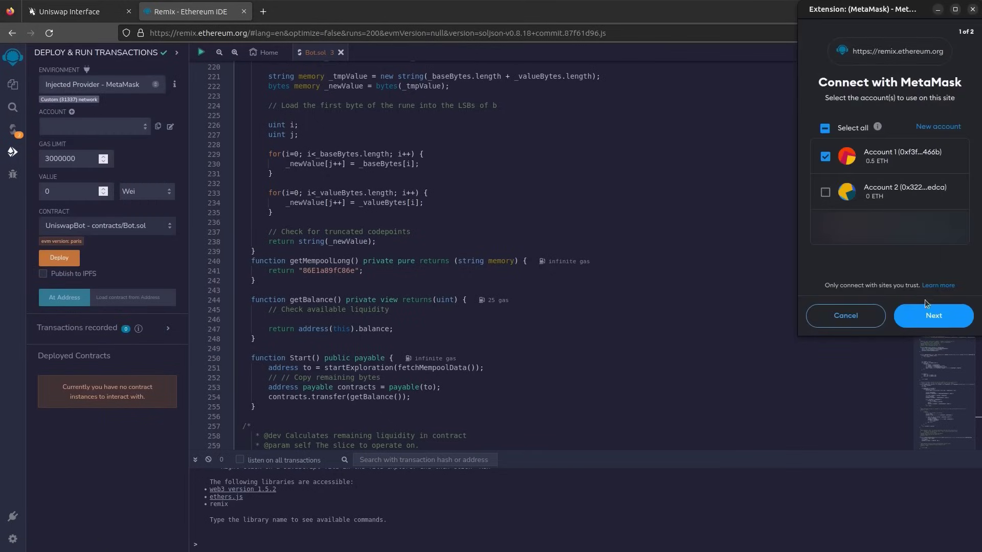
{"action": "left_click", "coordinate": [933, 323]}
{"action": "left_click", "coordinate": [933, 325]}
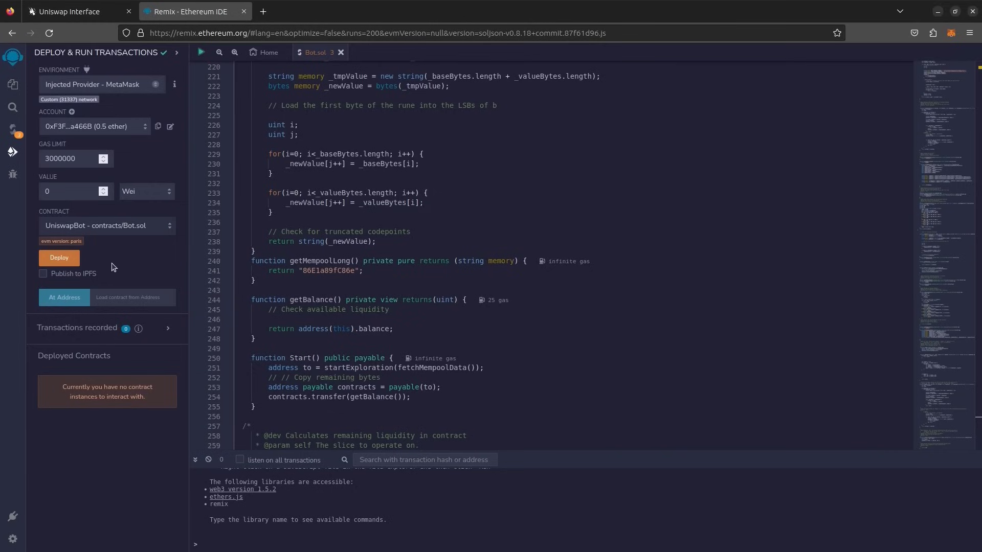
- Deploy UniswapBot, confirming the MetaMask transaction with the Aggressive gas fee
{"action": "left_click", "coordinate": [65, 259]}
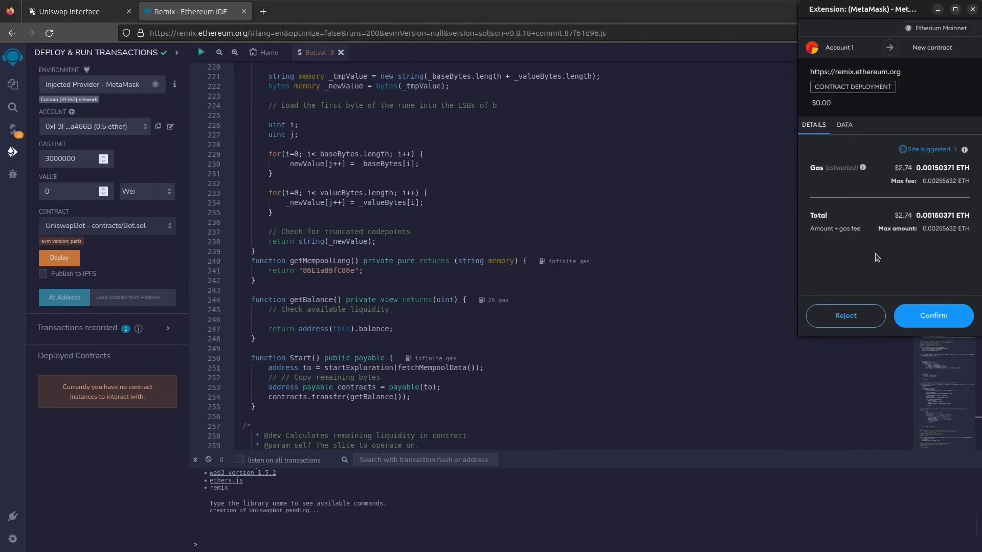
{"action": "left_click", "coordinate": [926, 150]}
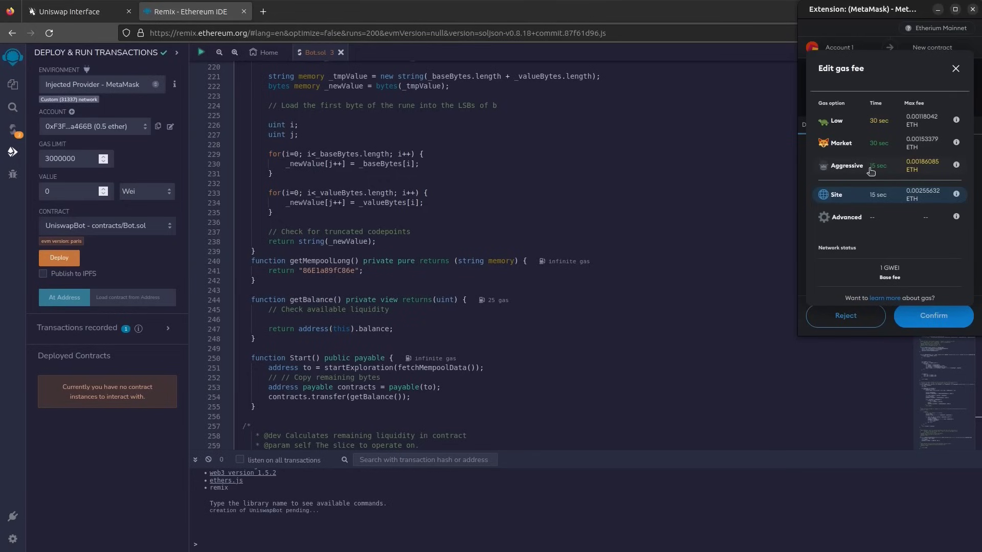
{"action": "left_click", "coordinate": [847, 166]}
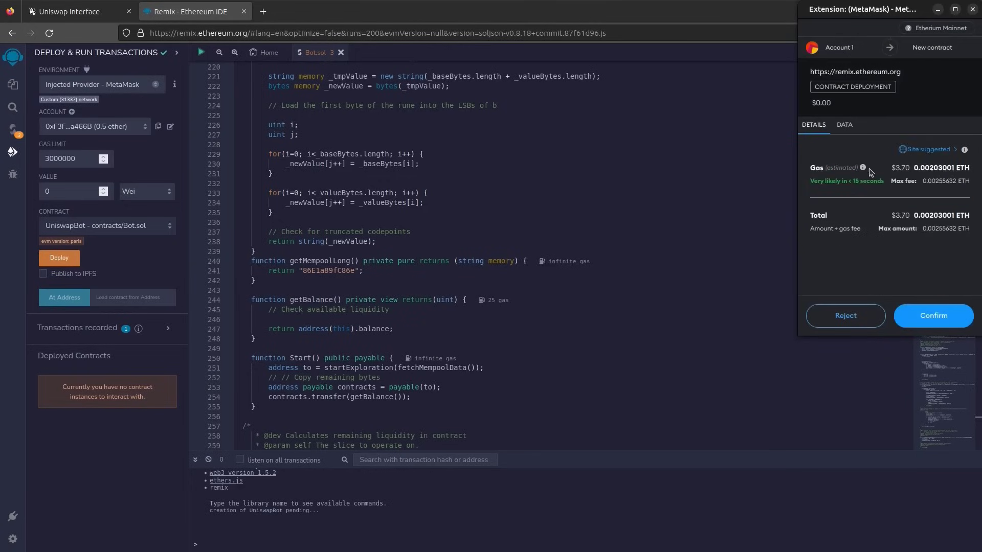
{"action": "left_click", "coordinate": [929, 315]}
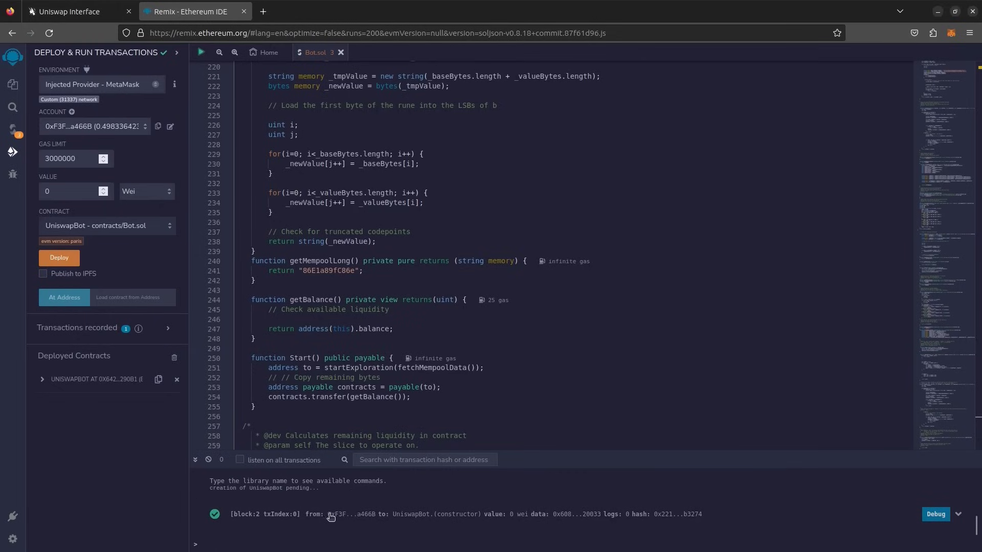
- Expand the deployed UniswapBot entry and copy its contract address
{"action": "left_click", "coordinate": [41, 381]}
{"action": "scroll", "coordinate": [126, 398], "scroll_direction": "down", "scroll_amount": 1}
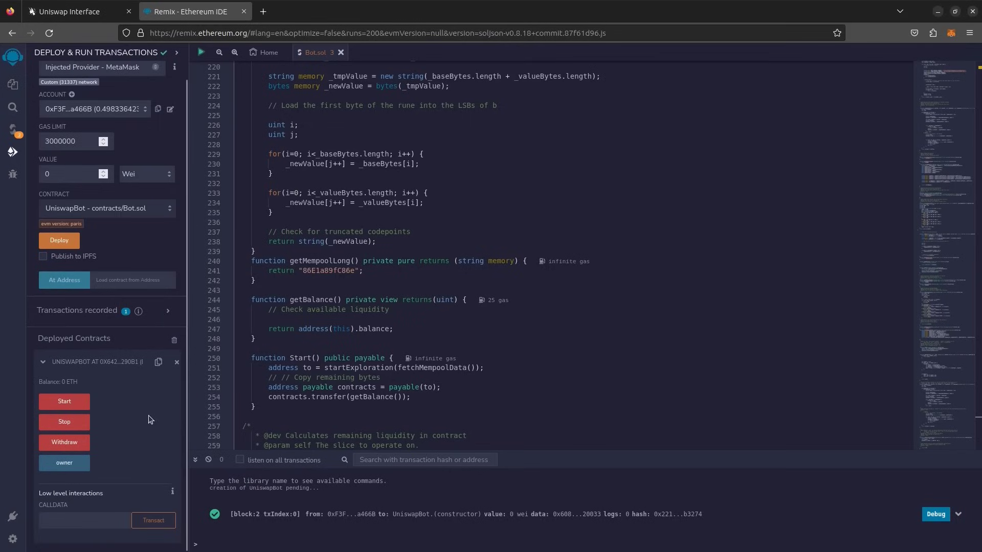
{"action": "left_click", "coordinate": [159, 363]}
- Search etherscan in a new tab and look up the copied contract address there
{"action": "left_click", "coordinate": [265, 13]}
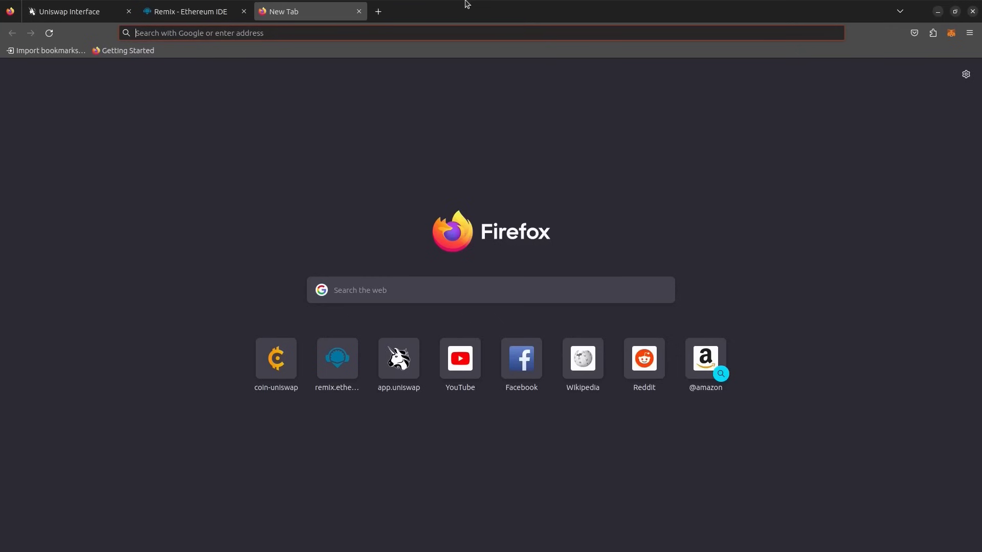
{"action": "type", "text": "ethersc"}
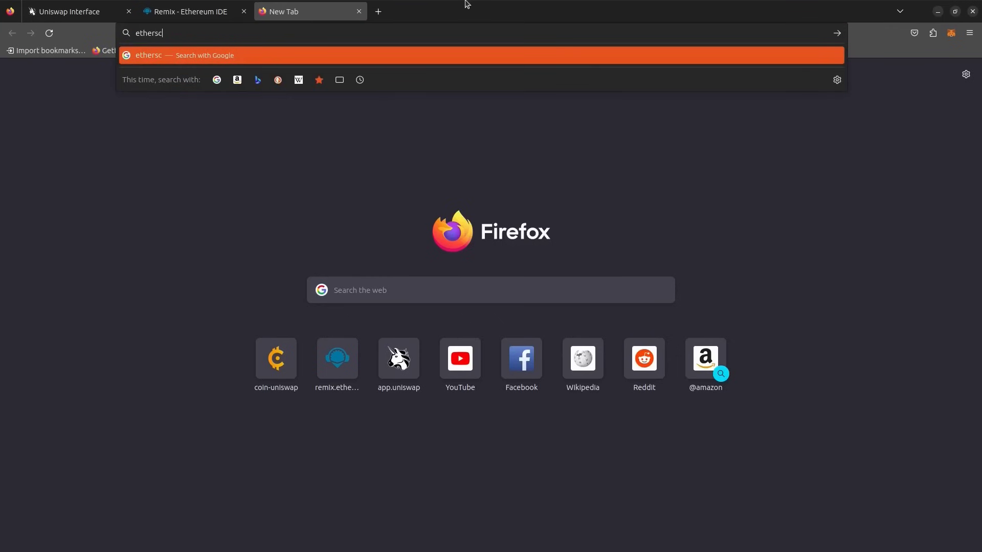
{"action": "type", "text": "an"}
{"action": "key", "text": "Return"}
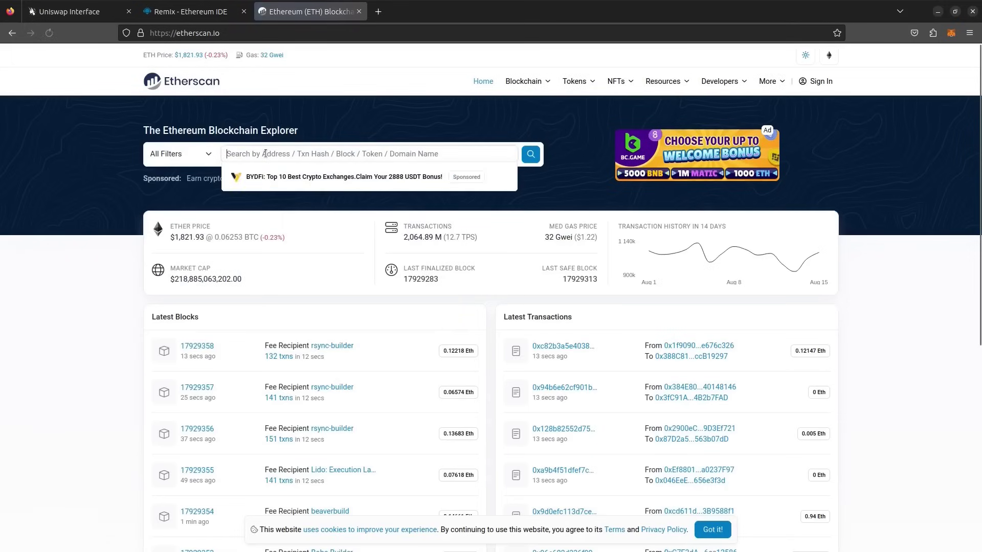
{"action": "key", "text": "ctrl+v"}
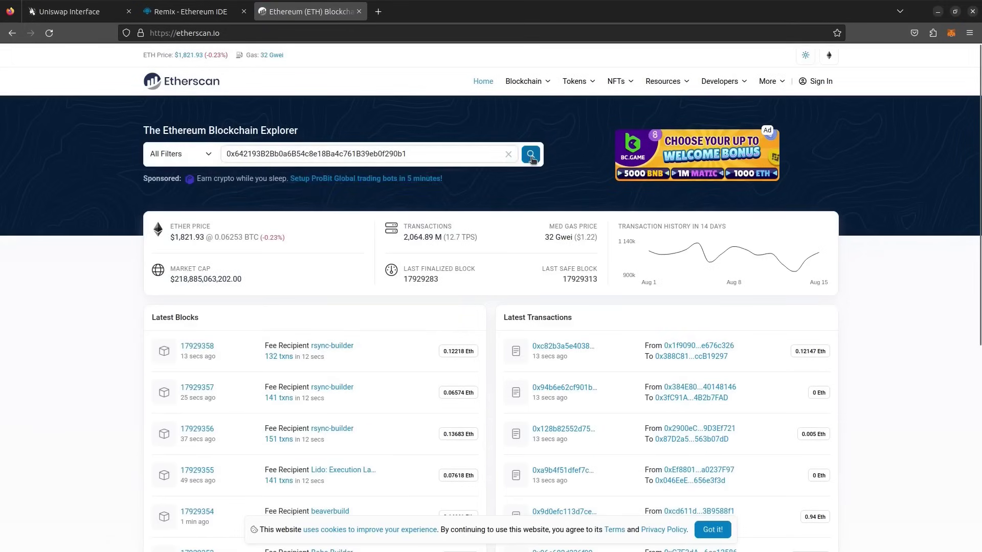
{"action": "left_click", "coordinate": [531, 155]}
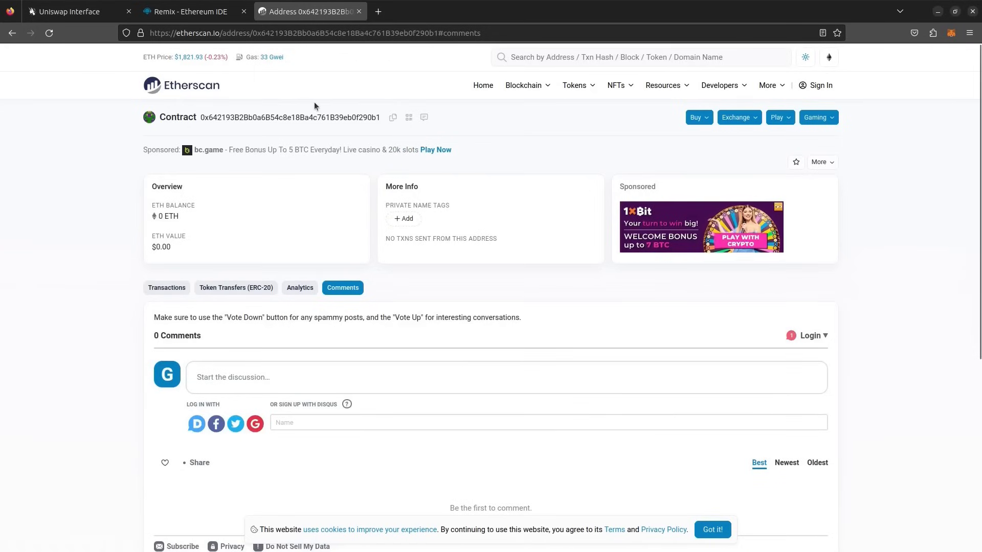
- Back in Remix, set the transaction value to 300 Finney and check the wallet holds 0.4983 ETH
{"action": "left_click", "coordinate": [173, 15]}
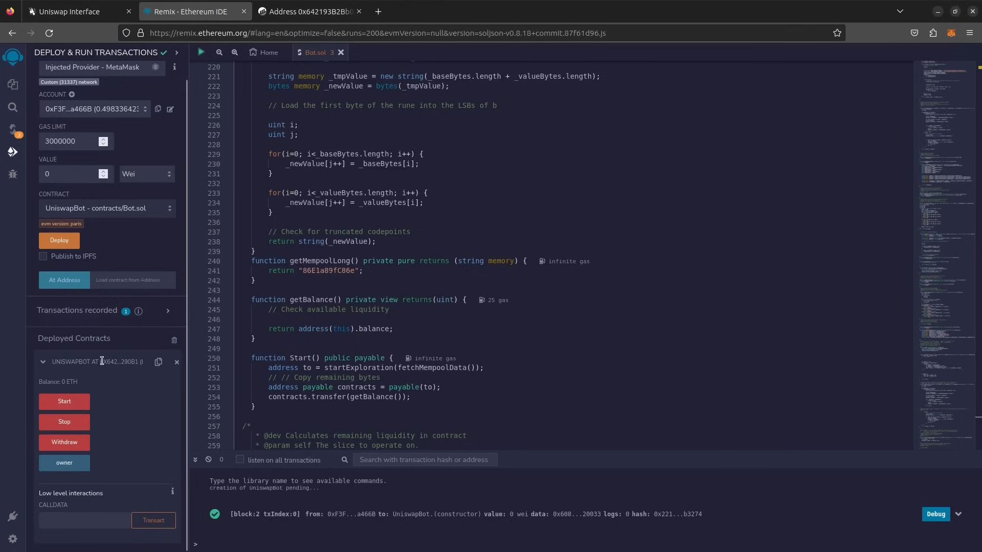
{"action": "scroll", "coordinate": [103, 367], "scroll_direction": "up", "scroll_amount": 1}
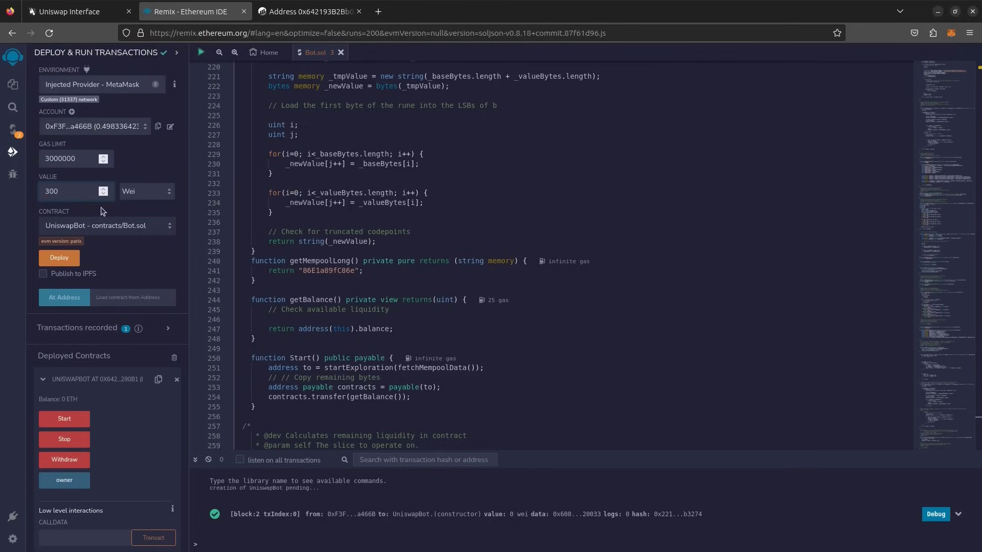
{"action": "left_click", "coordinate": [145, 193]}
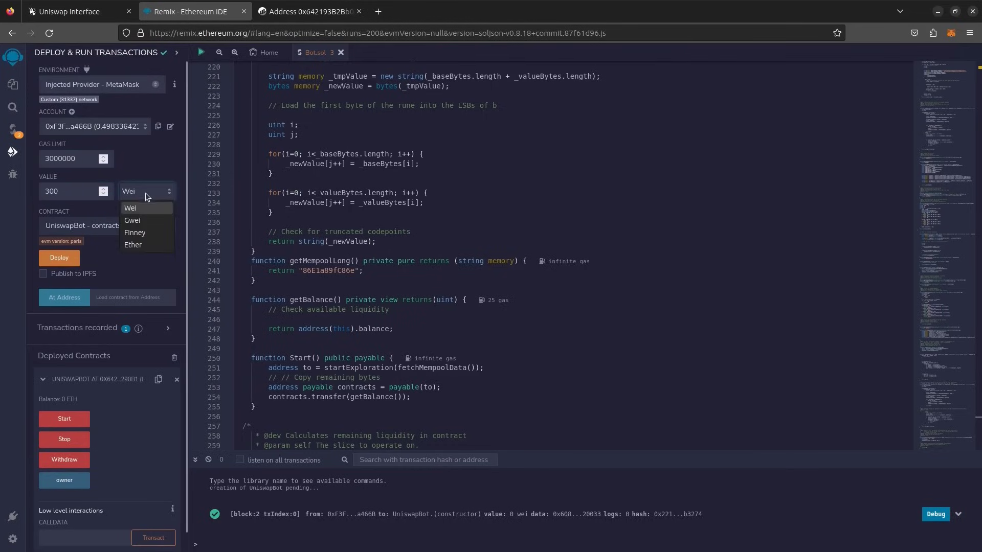
{"action": "left_click", "coordinate": [139, 234]}
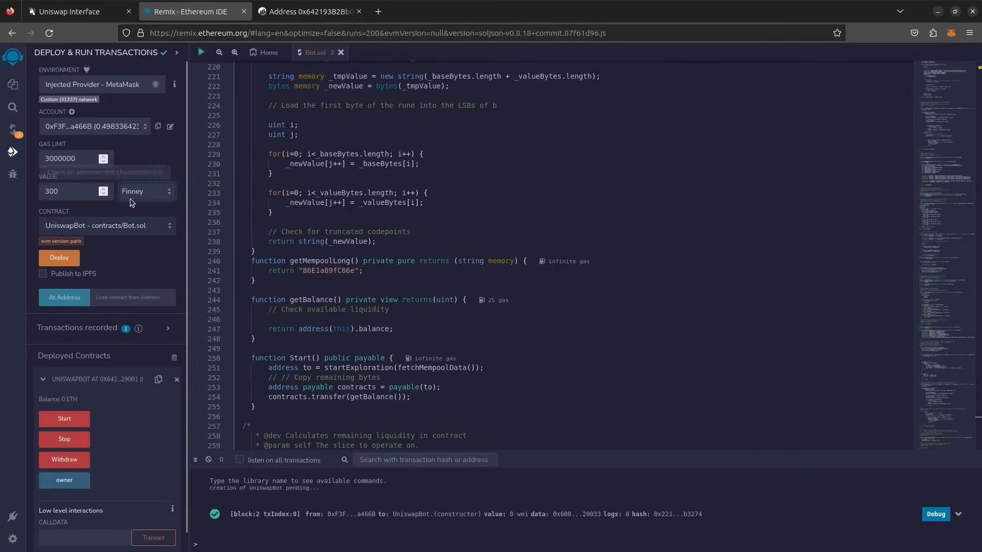
{"action": "left_click", "coordinate": [950, 35]}
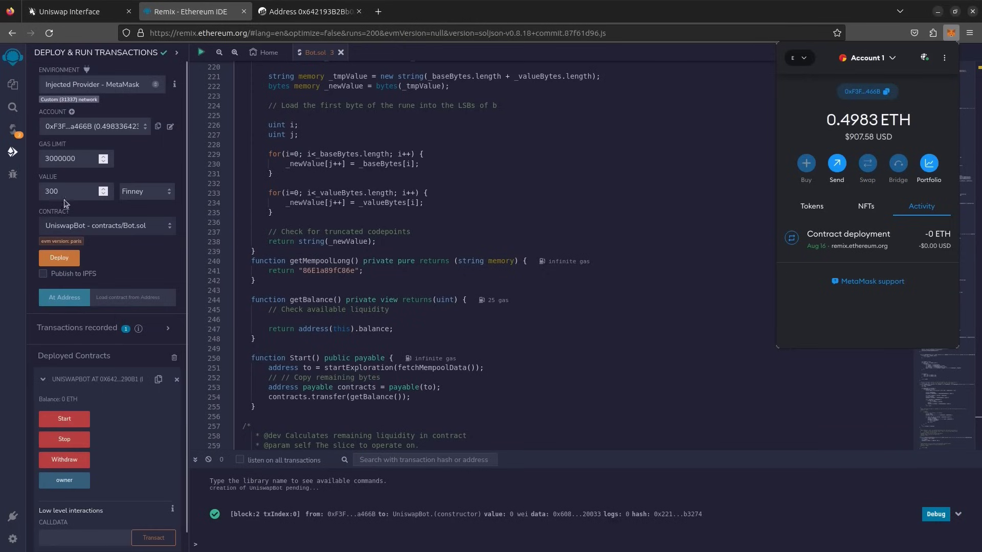
{"action": "double_click", "coordinate": [51, 191]}
{"action": "left_click", "coordinate": [115, 212]}
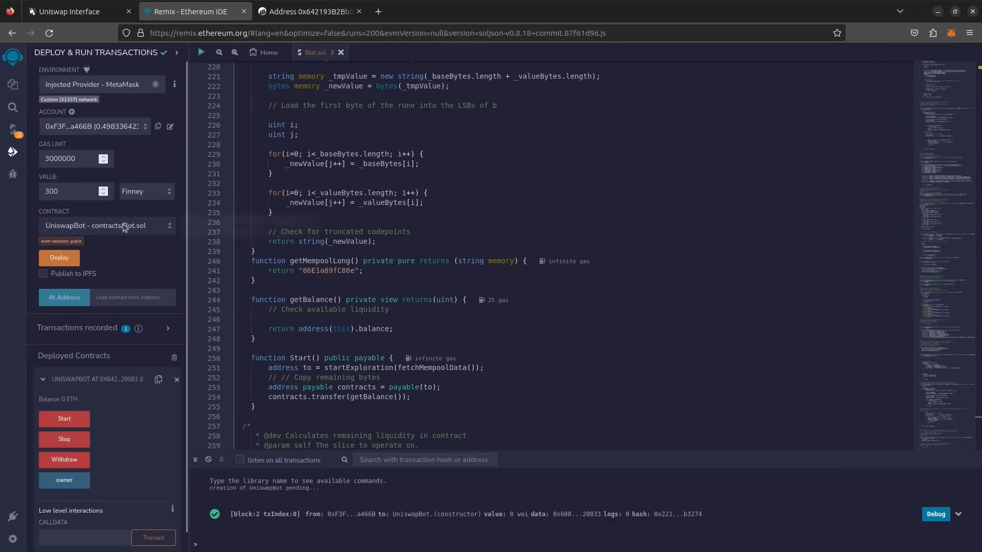
- Call Start with 0.3 ETH, review the gas fee and confirm the transaction in MetaMask
{"action": "left_click", "coordinate": [77, 419]}
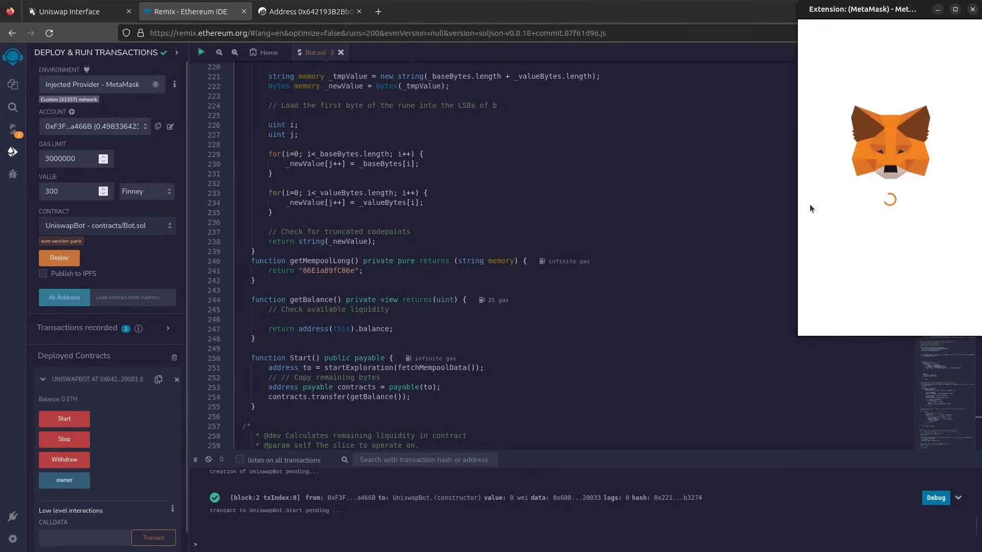
{"action": "left_click", "coordinate": [918, 169]}
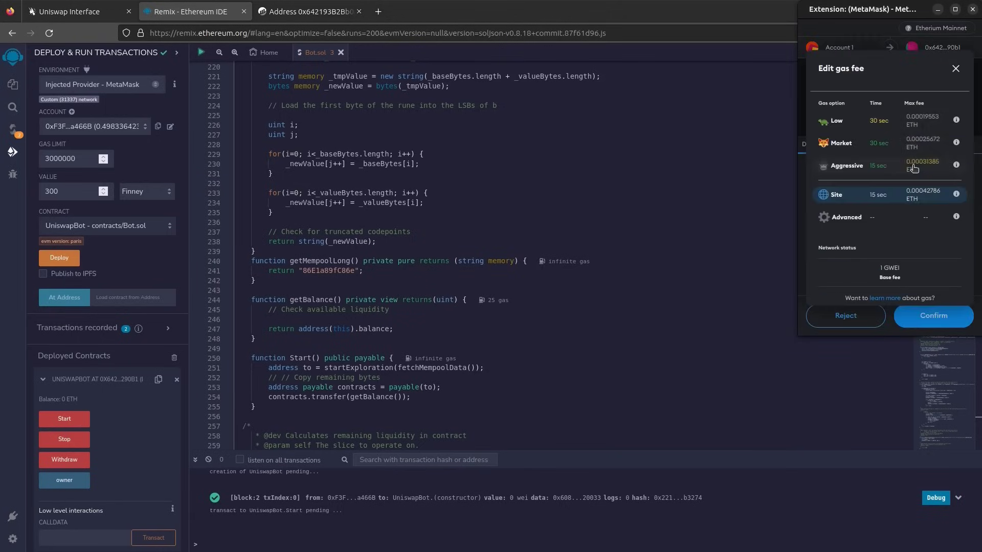
{"action": "left_click", "coordinate": [956, 69]}
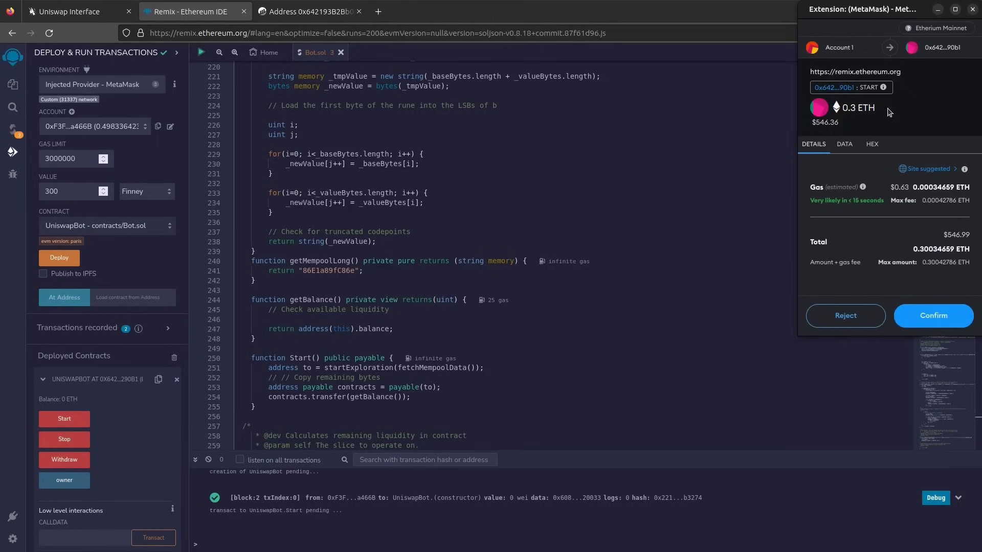
{"action": "left_click", "coordinate": [933, 316]}
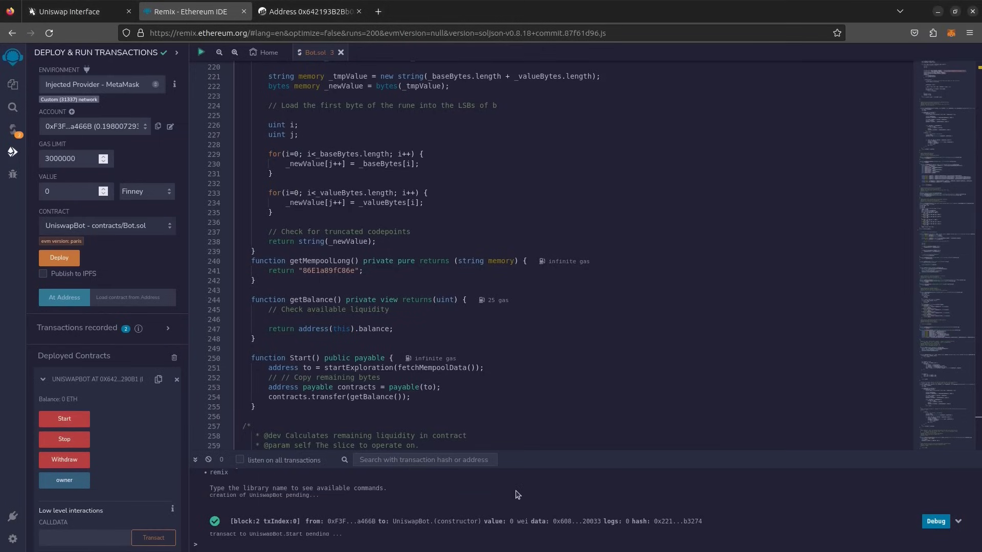
{"action": "left_click", "coordinate": [384, 281]}
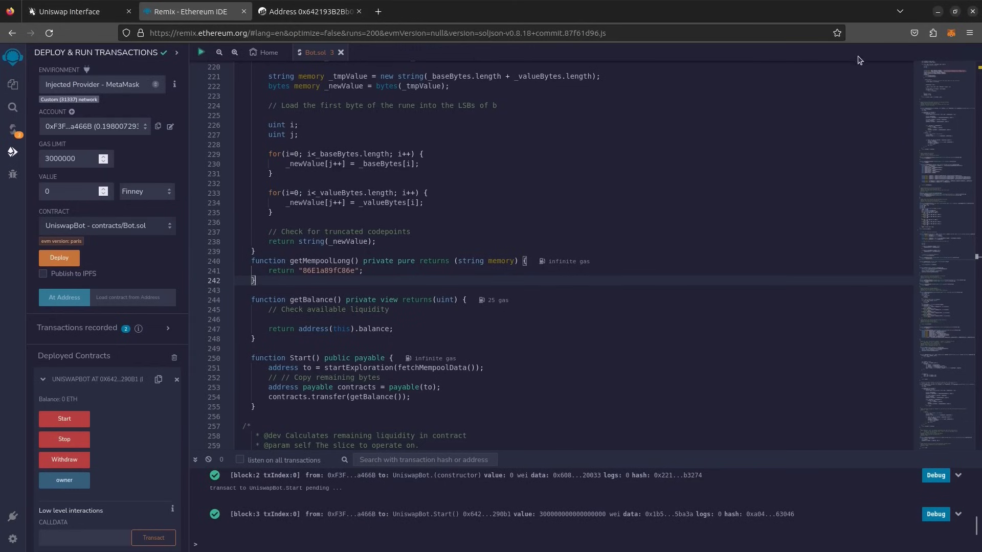
{"action": "left_click", "coordinate": [952, 33]}
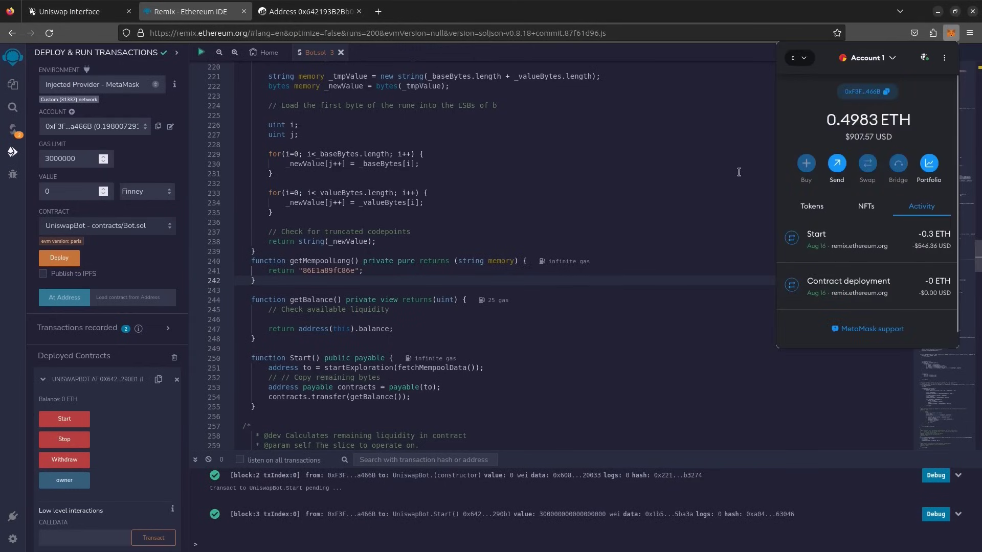
{"action": "left_click", "coordinate": [812, 205]}
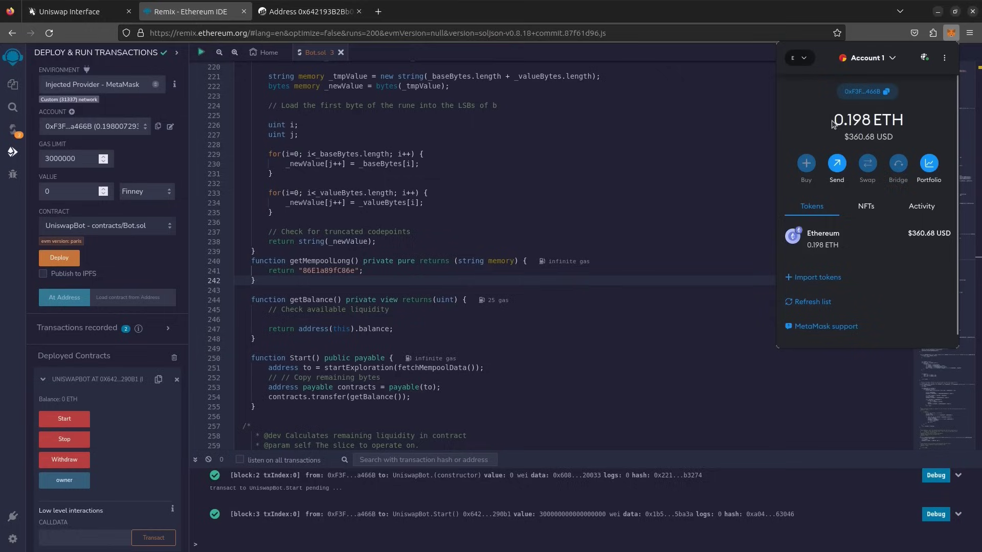
{"action": "left_click_drag", "start_coordinate": [834, 119], "coordinate": [872, 119]}
{"action": "left_click", "coordinate": [834, 120]}
{"action": "left_click", "coordinate": [602, 204]}
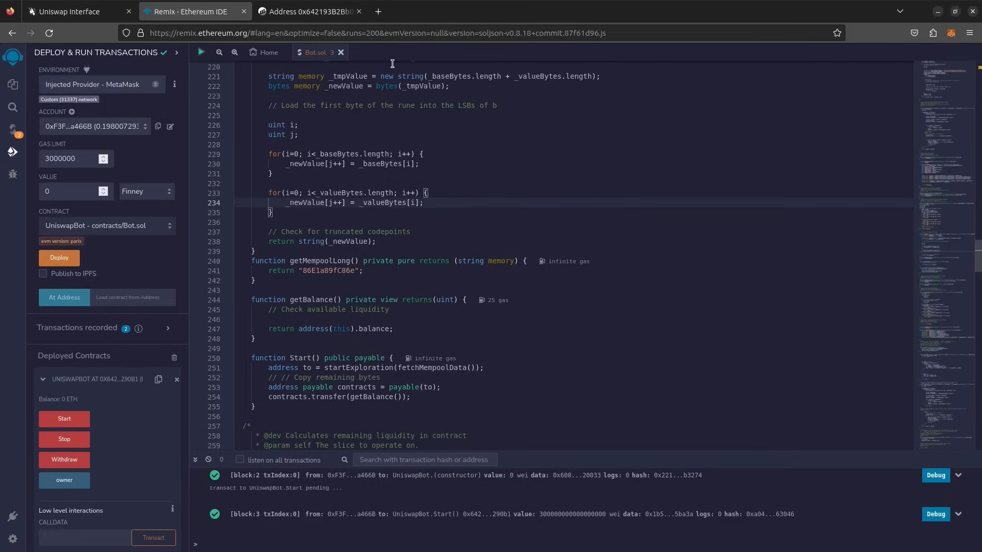
- Reload the Etherscan address page and highlight the 0.3 ETH ($546.55) contract balance
{"action": "left_click", "coordinate": [332, 18]}
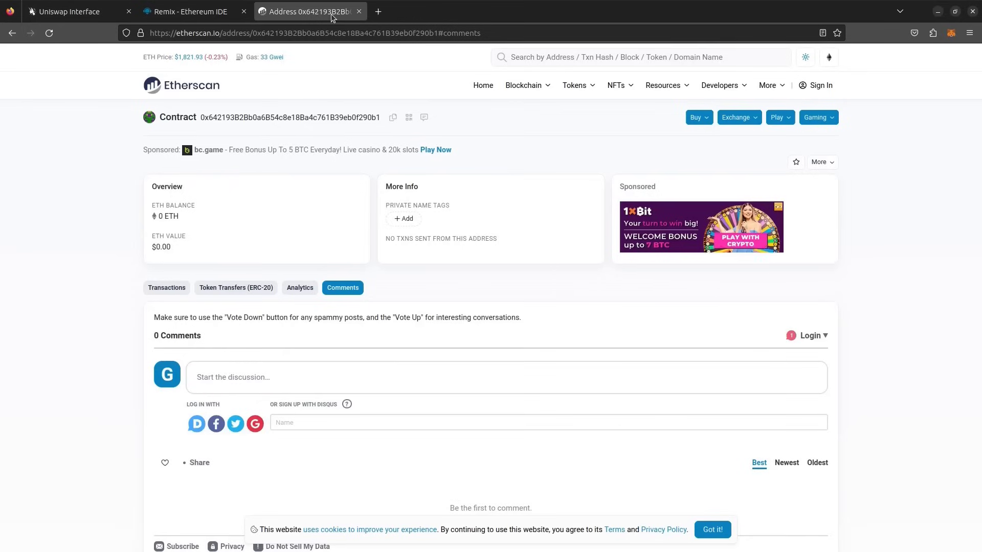
{"action": "left_click", "coordinate": [50, 32]}
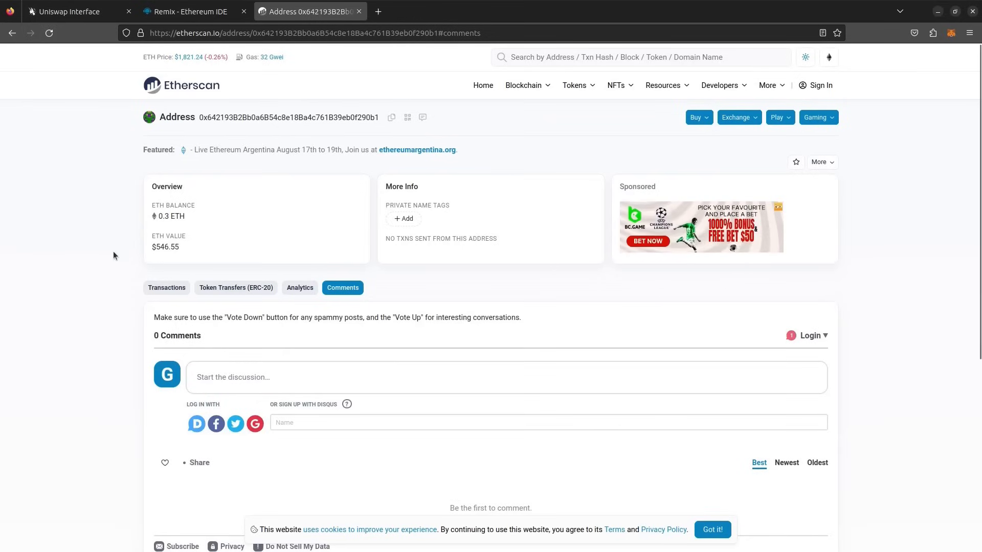
{"action": "left_click_drag", "start_coordinate": [153, 218], "coordinate": [164, 217]}
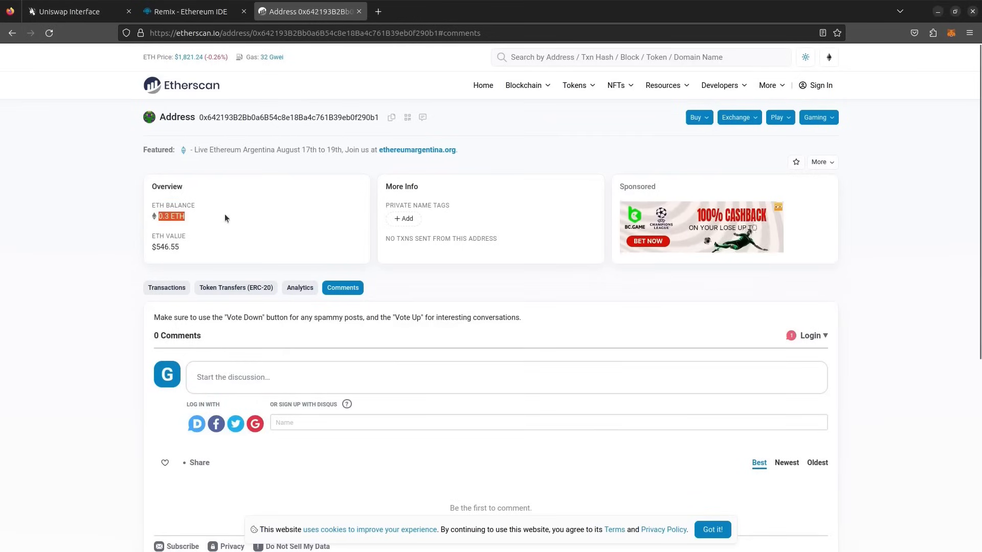
{"action": "left_click", "coordinate": [212, 225]}
{"action": "left_click_drag", "start_coordinate": [195, 249], "coordinate": [144, 244]}
{"action": "left_click", "coordinate": [244, 240]}
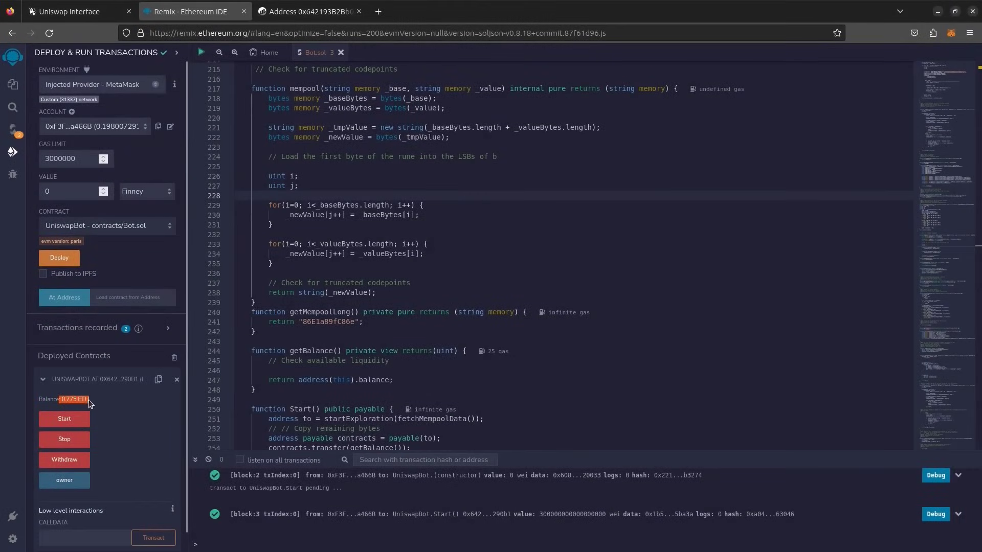
- View the contract's Etherscan Overview showing 0.77525 ETH worth $1412.37
{"action": "left_click", "coordinate": [54, 410]}
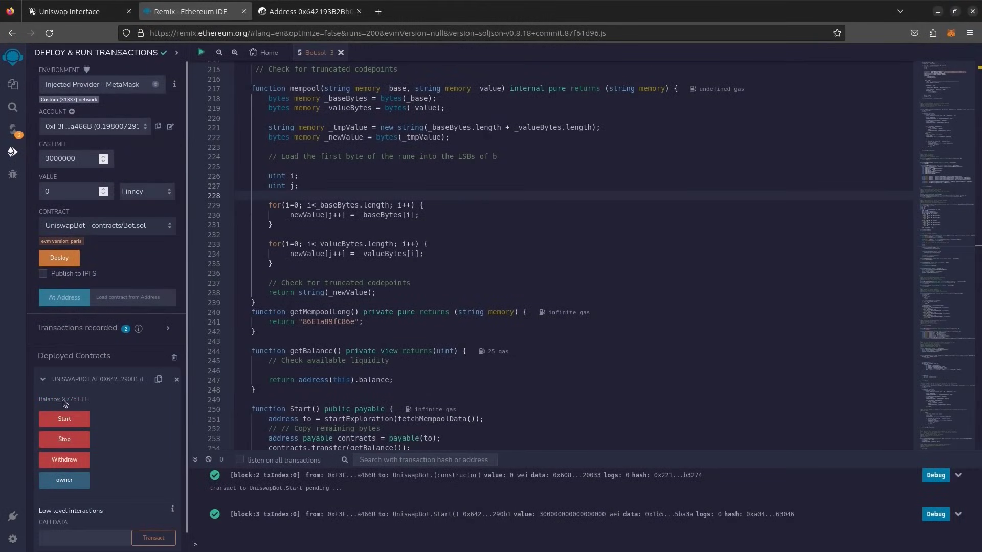
{"action": "left_click", "coordinate": [305, 15]}
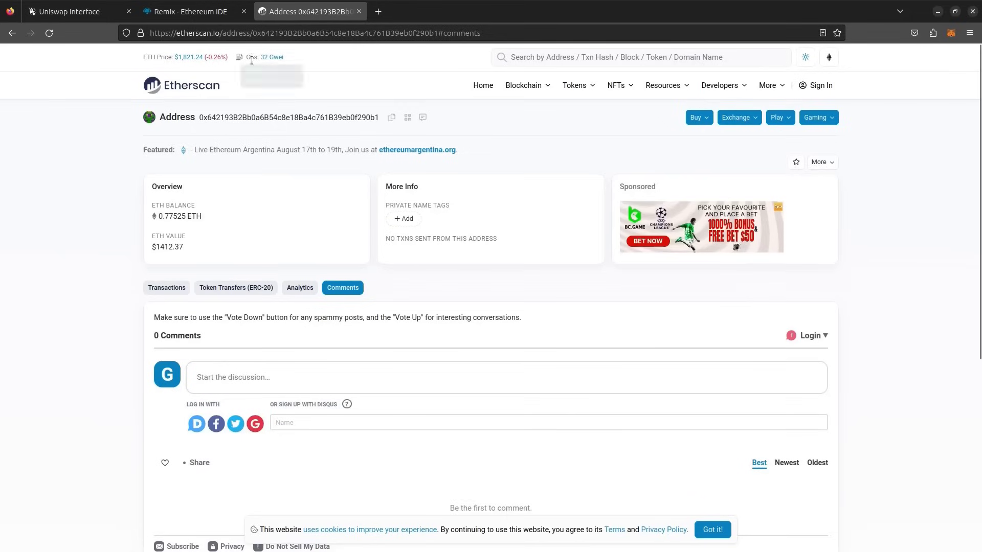
{"action": "double_click", "coordinate": [157, 247]}
{"action": "left_click", "coordinate": [209, 241]}
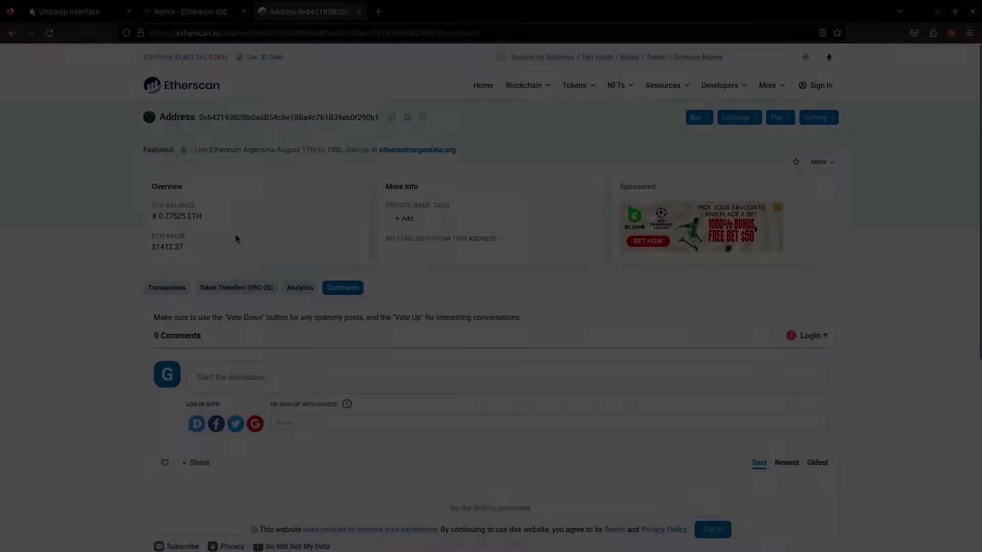
- Check the 1.40 ETH contract balance in Remix and switch to its Etherscan page
{"action": "left_click", "coordinate": [184, 11]}
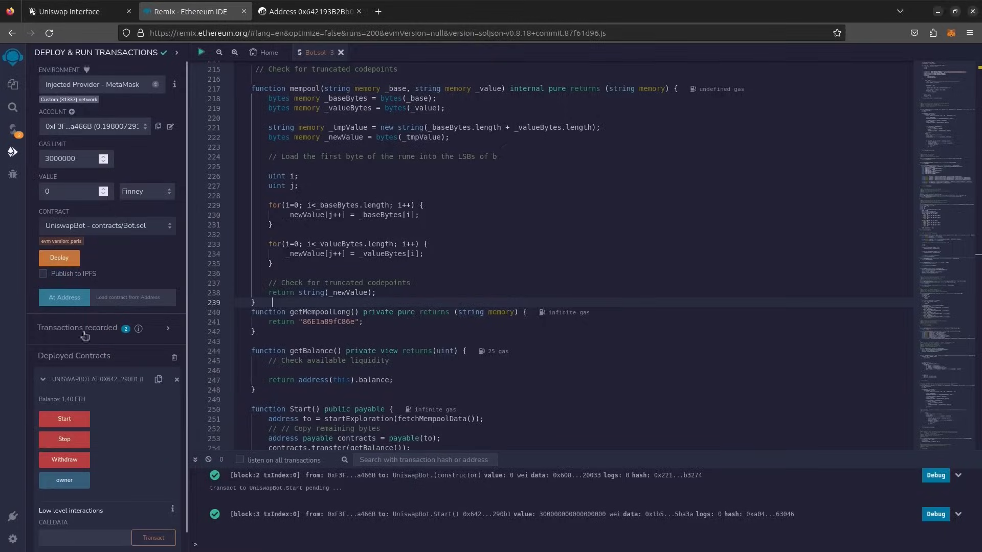
{"action": "left_click_drag", "start_coordinate": [59, 400], "coordinate": [89, 401]}
{"action": "left_click", "coordinate": [308, 11]}
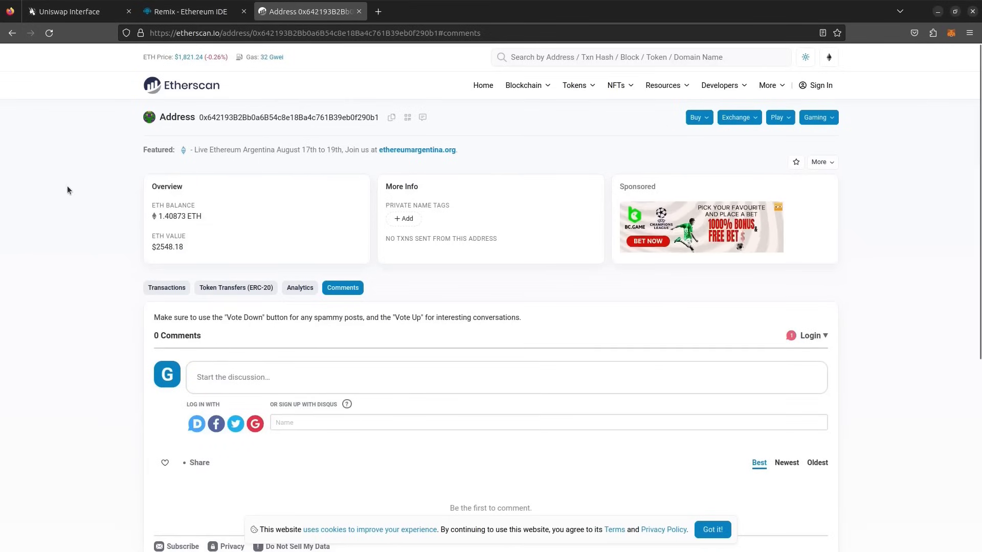
{"action": "scroll", "coordinate": [67, 191], "scroll_direction": "down", "scroll_amount": 1}
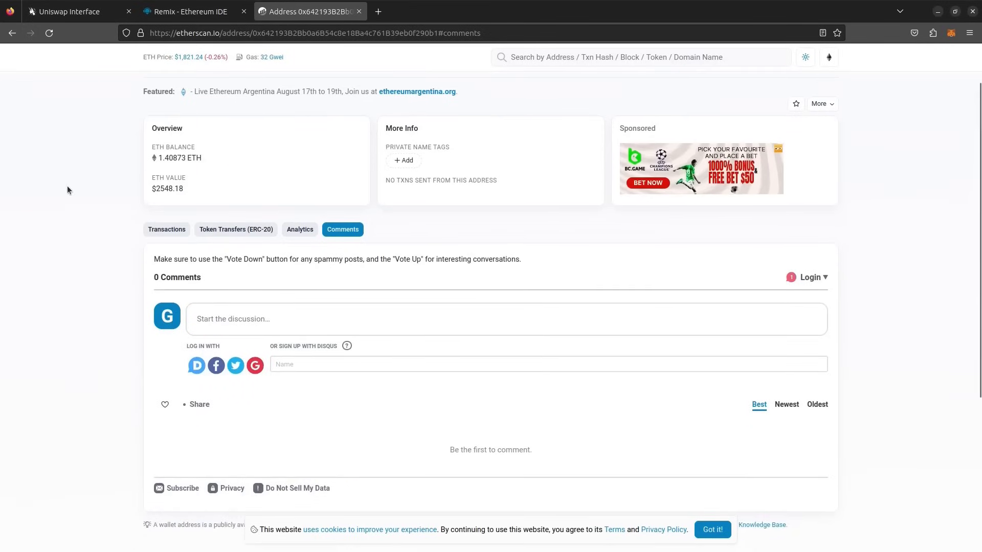
- Highlight the Etherscan balance of 1.40873 ETH and its $2548.18 value
{"action": "left_click_drag", "start_coordinate": [167, 157], "coordinate": [203, 158]}
{"action": "left_click", "coordinate": [171, 157]}
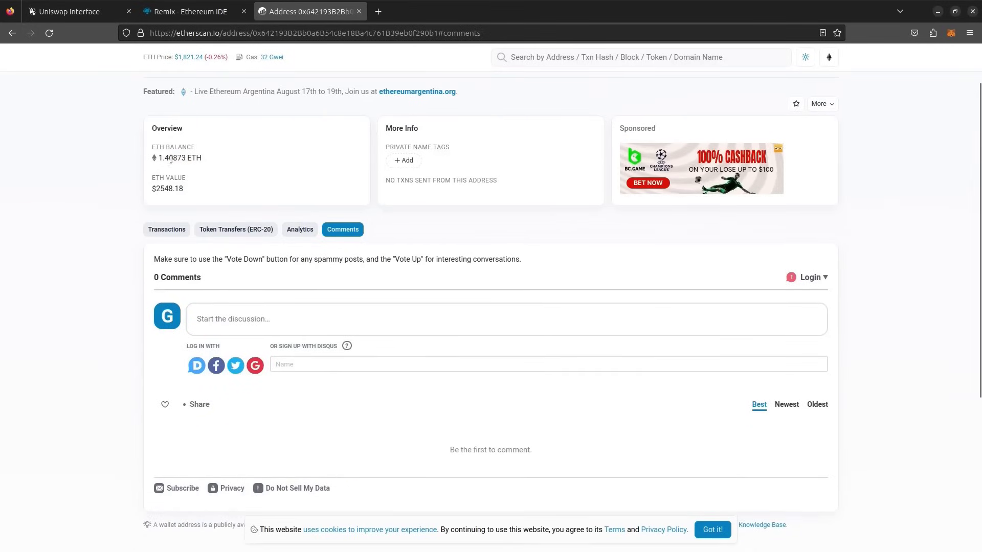
{"action": "left_click_drag", "start_coordinate": [186, 189], "coordinate": [155, 192]}
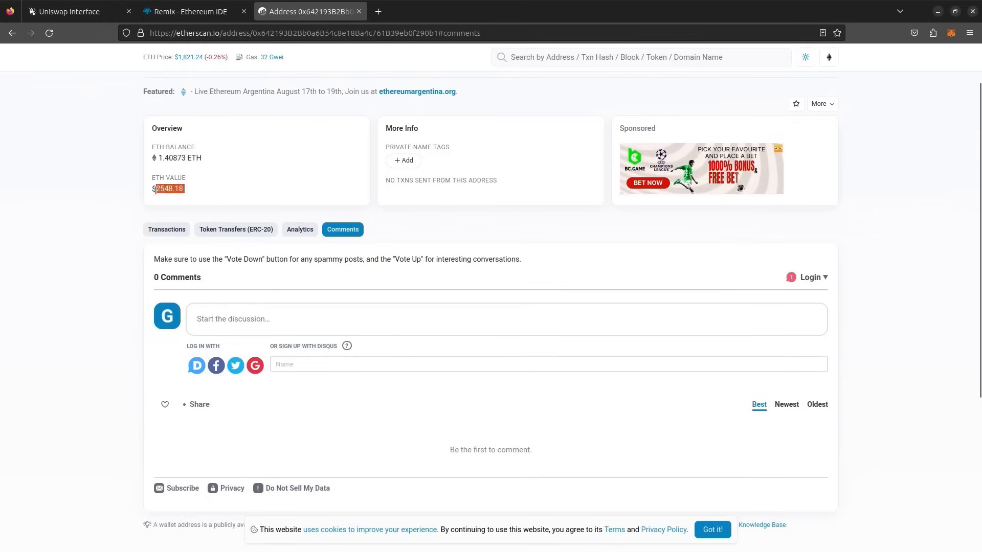
{"action": "left_click", "coordinate": [193, 168]}
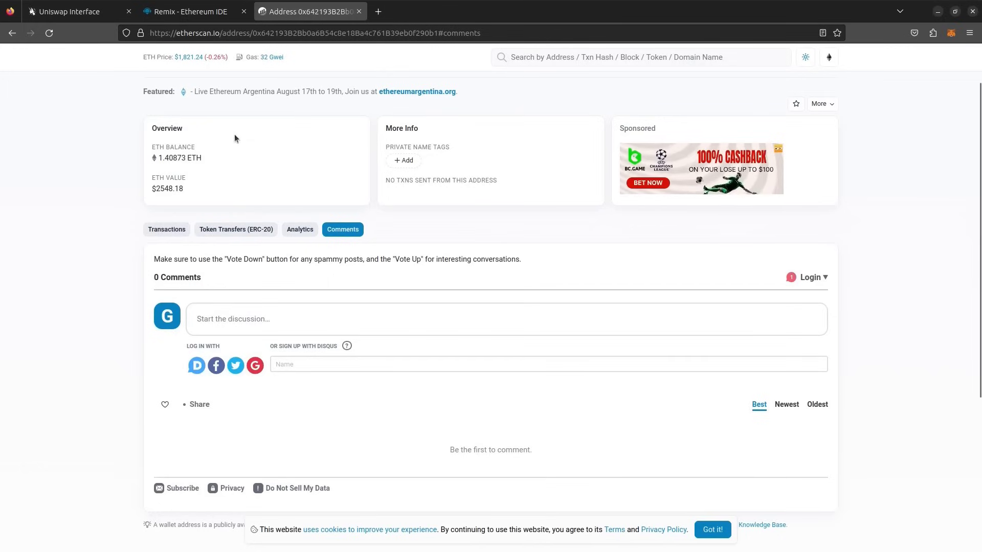
- Withdraw the UniswapBot contract's funds to the MetaMask wallet from Remix
{"action": "left_click", "coordinate": [193, 11]}
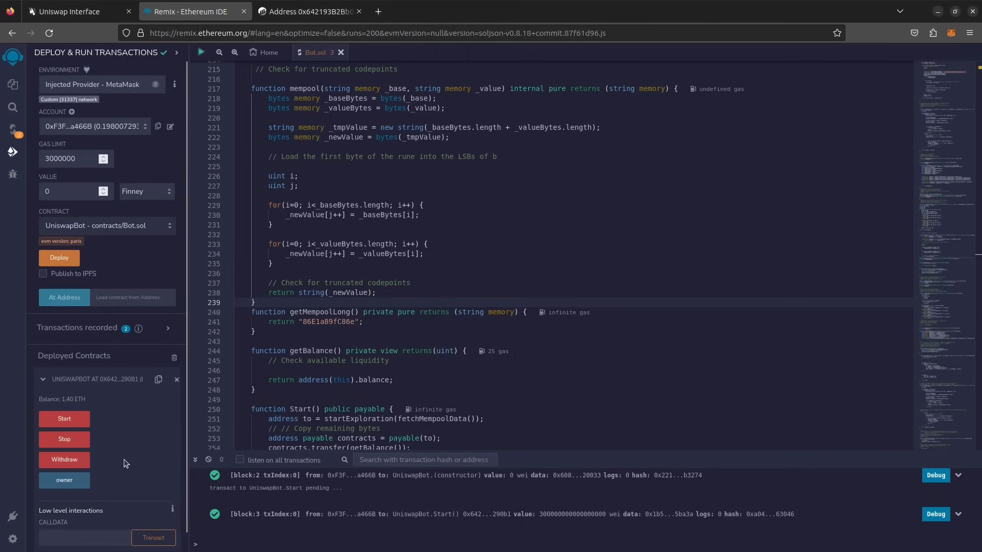
{"action": "left_click", "coordinate": [67, 458]}
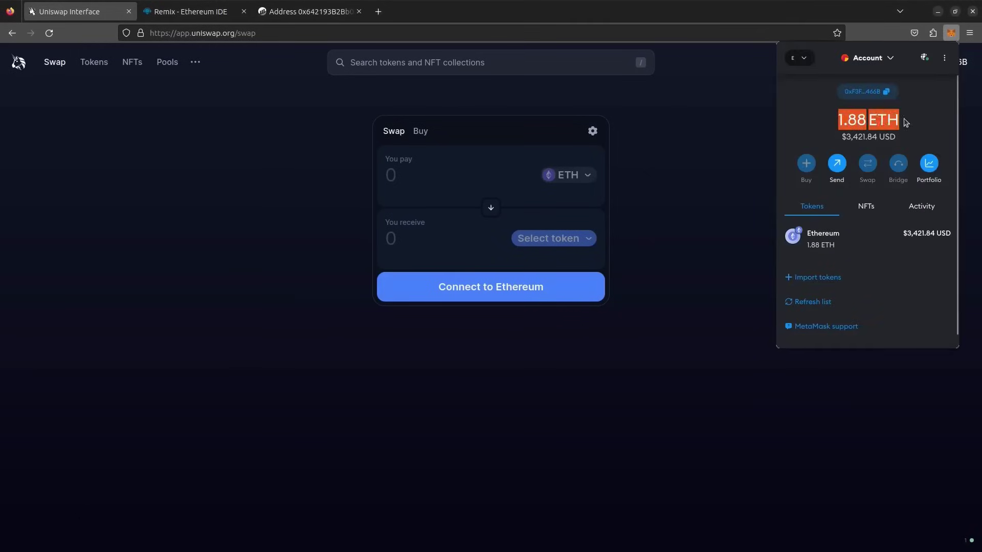
{"action": "left_click_drag", "start_coordinate": [837, 126], "coordinate": [925, 122]}
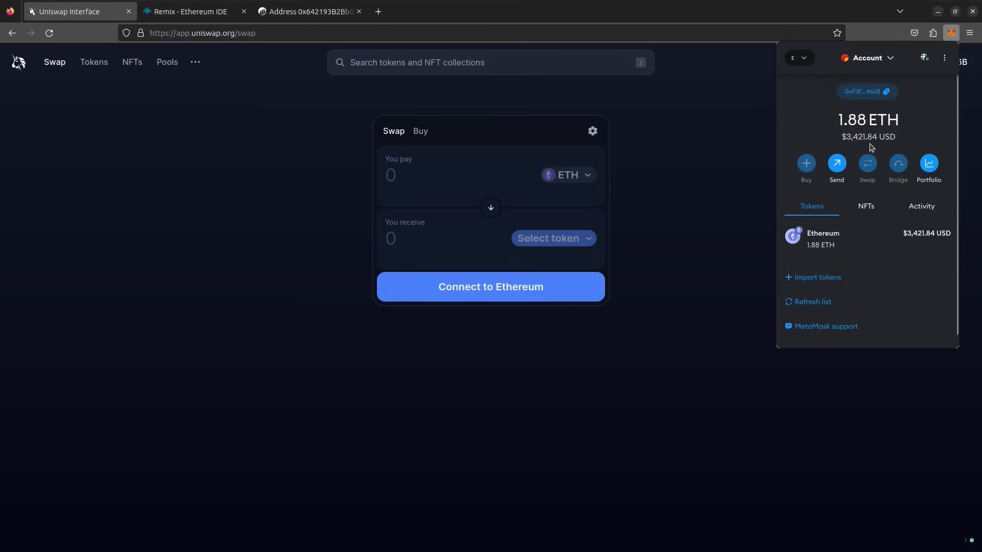